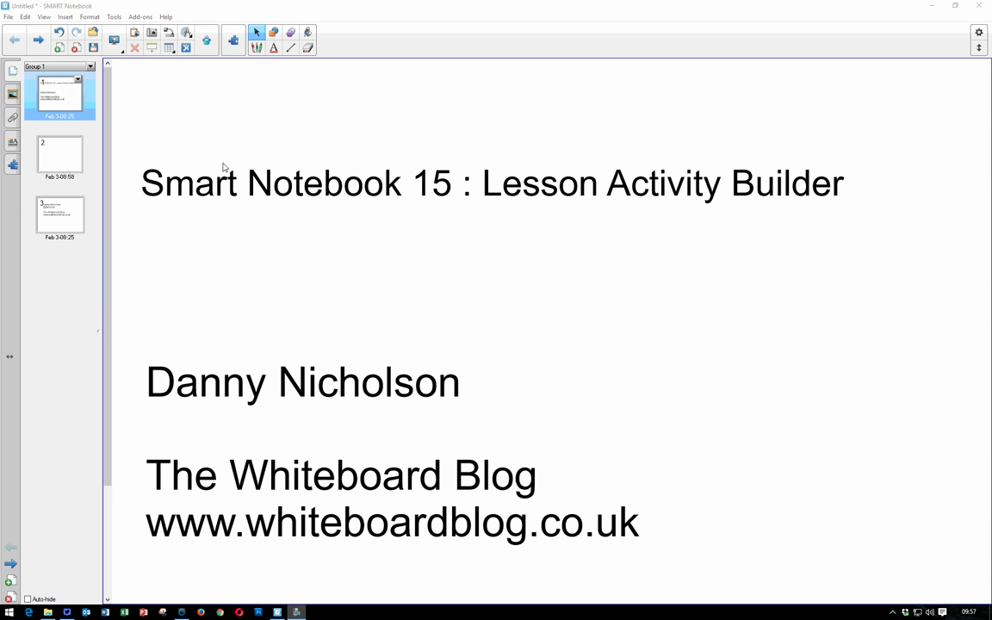
- On page 2, add a Super Sort activity from the Lesson Activity Builder using the Sort in Space template and Moon theme
{"action": "left_click", "coordinate": [54, 155]}
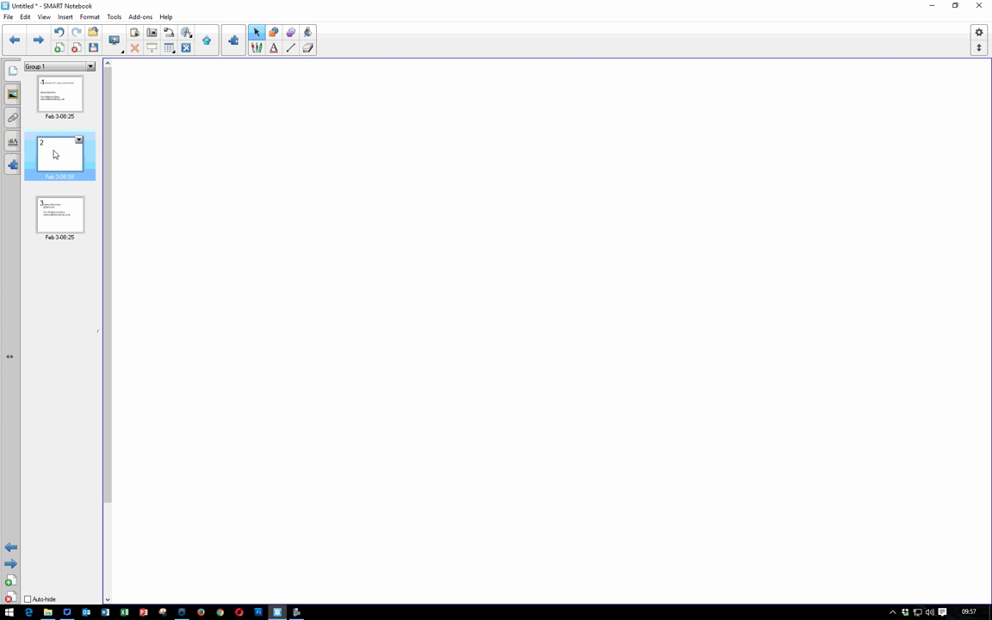
{"action": "left_click", "coordinate": [207, 48]}
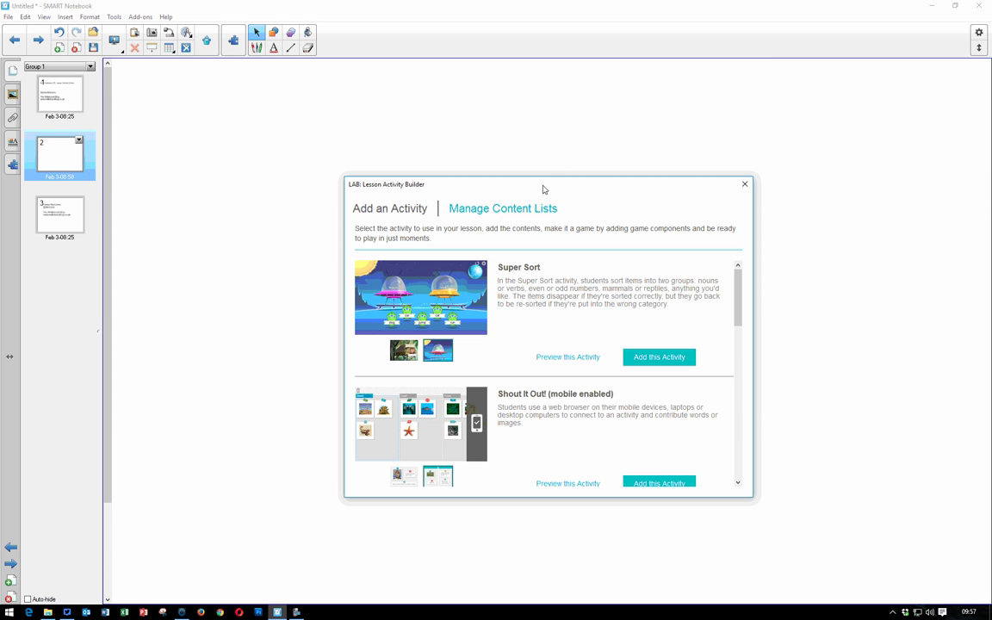
{"action": "left_click_drag", "start_coordinate": [543, 189], "coordinate": [408, 109]}
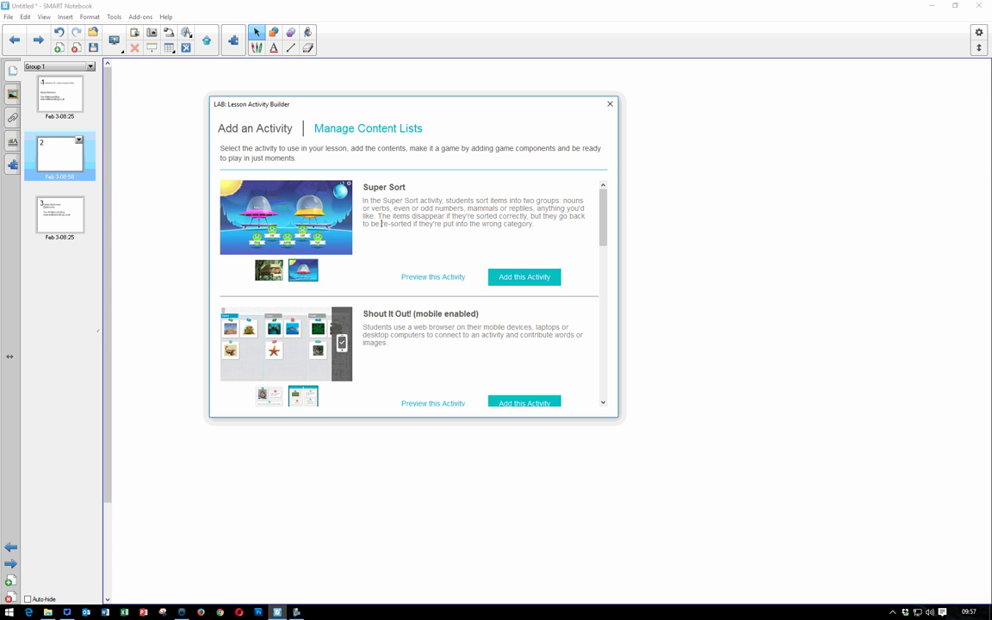
{"action": "mouse_move", "coordinate": [602, 204]}
{"action": "left_mouse_down"}
{"action": "mouse_move", "coordinate": [602, 379]}
{"action": "mouse_move", "coordinate": [611, 187]}
{"action": "left_mouse_up"}
{"action": "left_click_drag", "start_coordinate": [605, 199], "coordinate": [601, 398]}
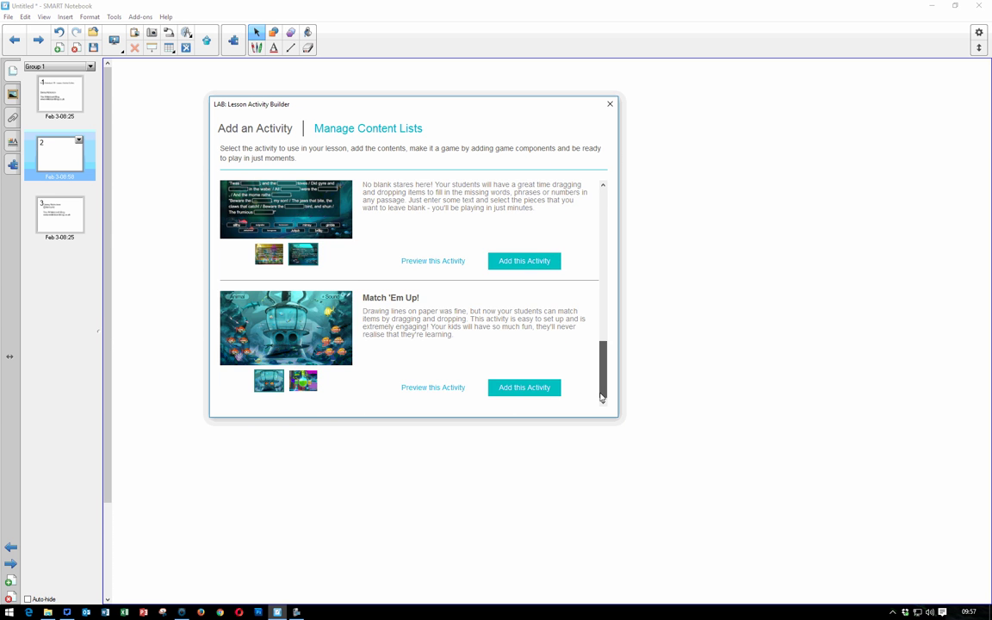
{"action": "scroll", "coordinate": [449, 196], "scroll_direction": "up", "scroll_amount": 10}
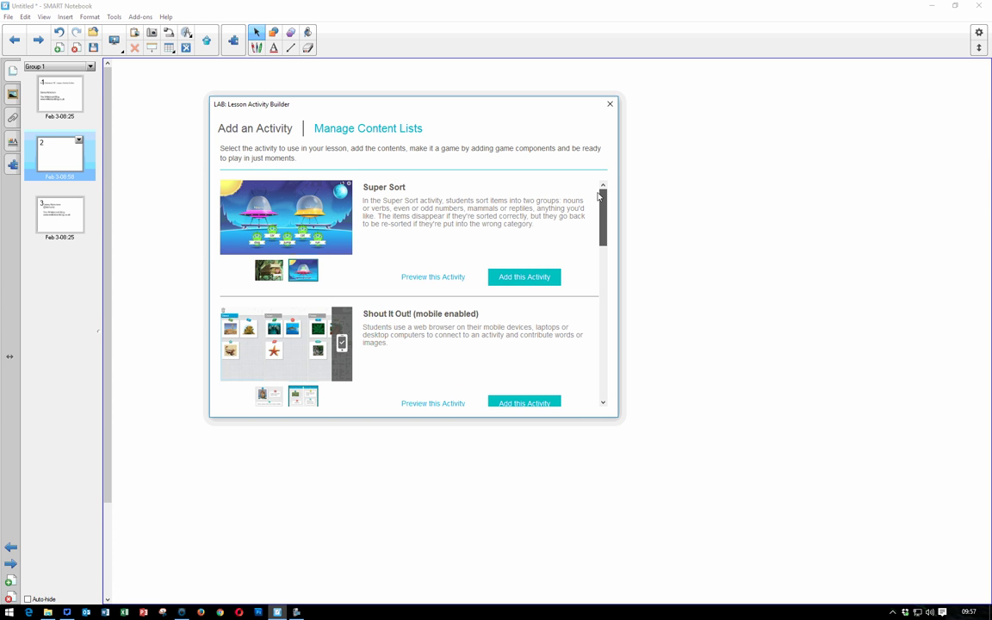
{"action": "left_click", "coordinate": [529, 280]}
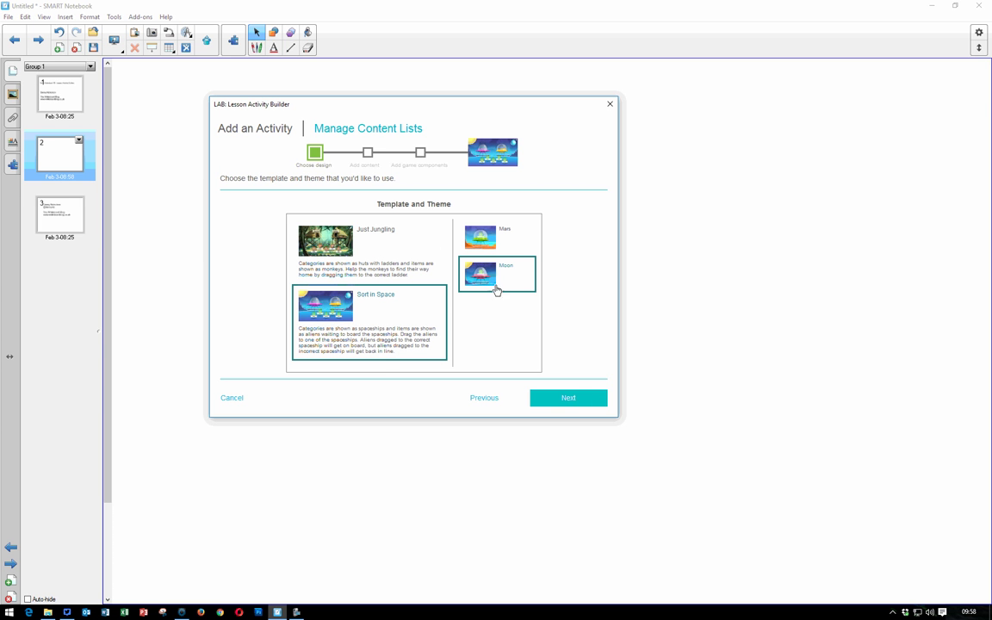
{"action": "left_click", "coordinate": [569, 398]}
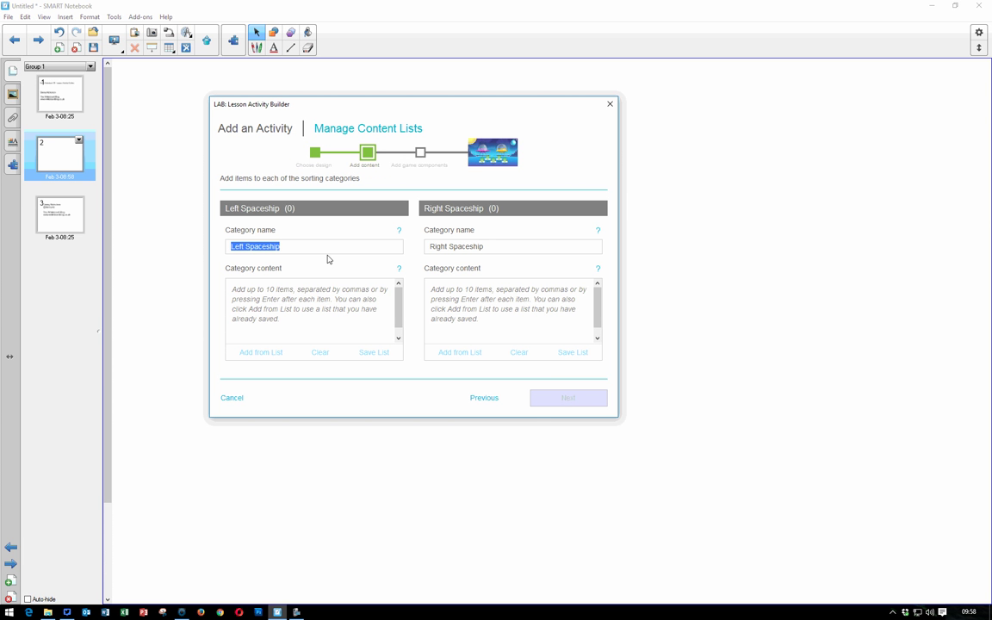
- Name the two sorting categories Animal for the left spaceship and Plant for the right spaceship
{"action": "type", "text": "An"}
{"action": "type", "text": "imal"}
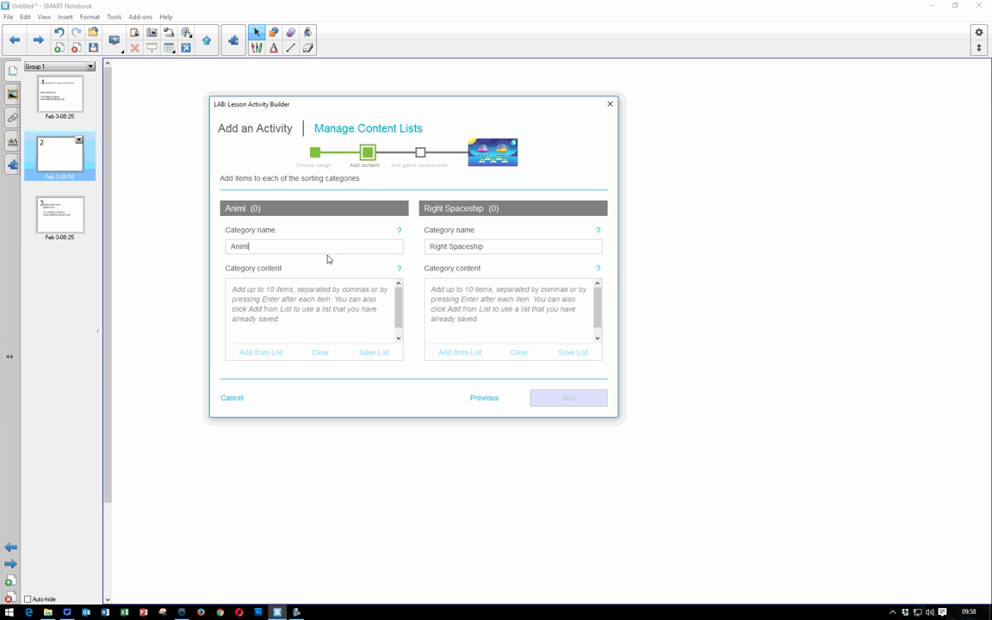
{"action": "key", "text": "Tab"}
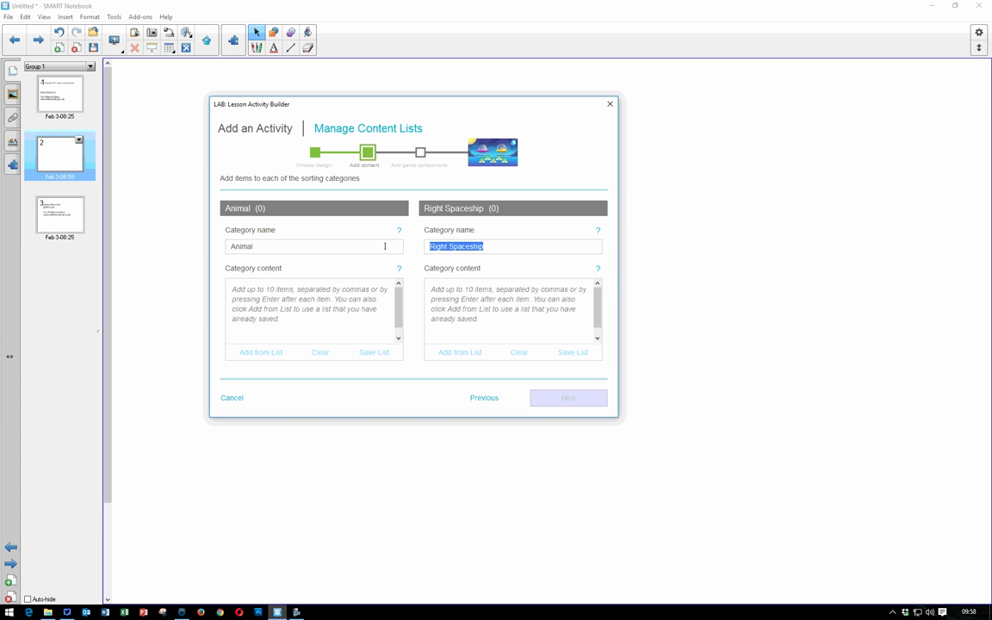
{"action": "type", "text": "Plant"}
{"action": "key", "text": "BackSpace"}
{"action": "key", "text": "BackSpace"}
{"action": "key", "text": "BackSpace"}
{"action": "key", "text": "BackSpace"}
{"action": "type", "text": "lant"}
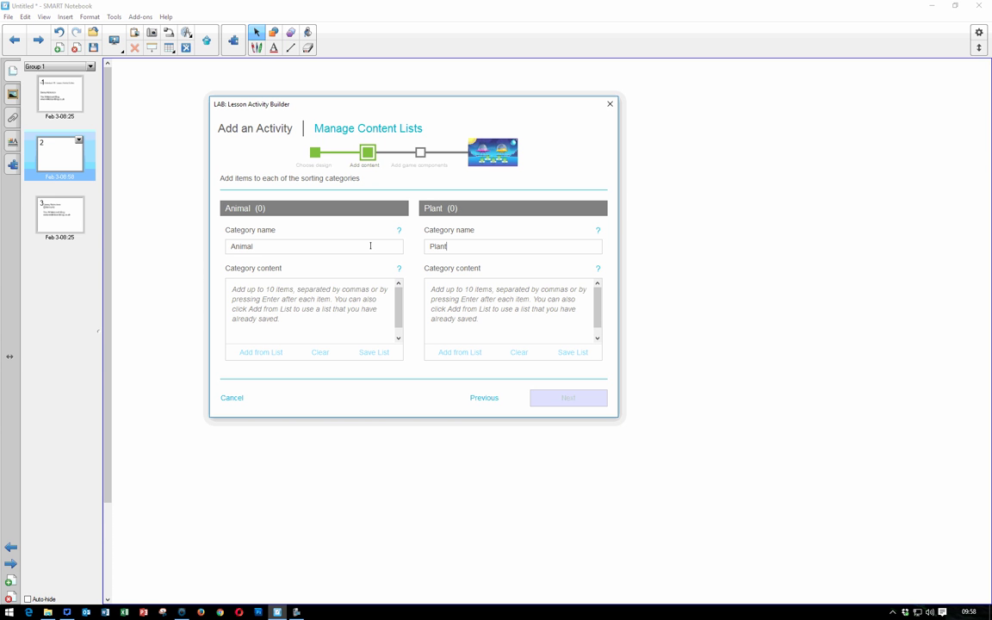
- Add hamster, cat and dog as items of the Animal category
{"action": "left_click", "coordinate": [264, 297]}
{"action": "type", "text": "hamster"}
{"action": "key", "text": "Return"}
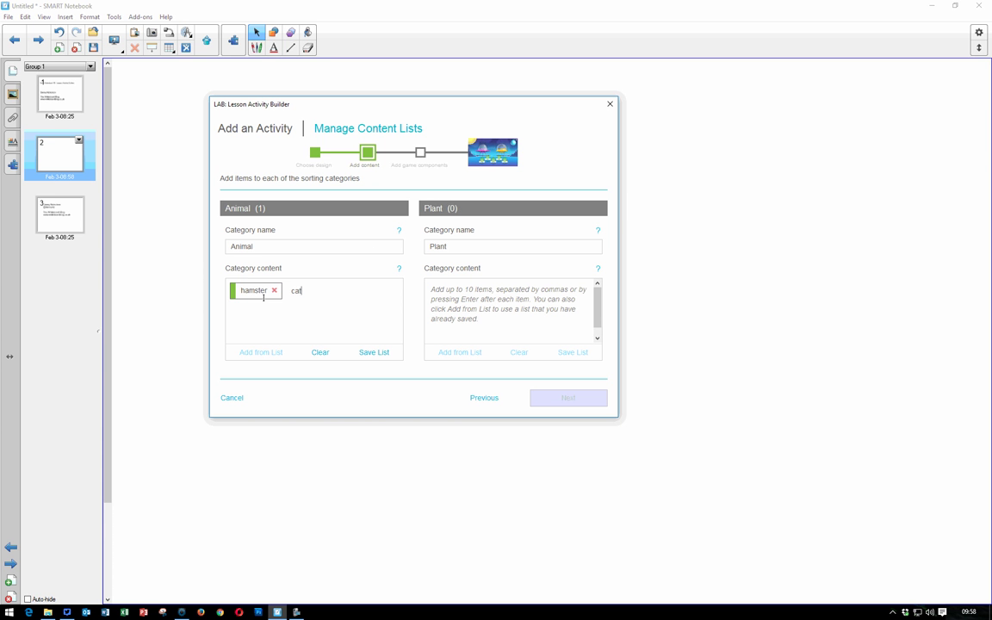
{"action": "type", "text": "cat"}
{"action": "key", "text": "Return"}
{"action": "type", "text": "dog"}
{"action": "key", "text": "Return"}
- Add daisy, tulip and oak tree to the Plant category and finish the activity without game components
{"action": "left_click", "coordinate": [446, 302]}
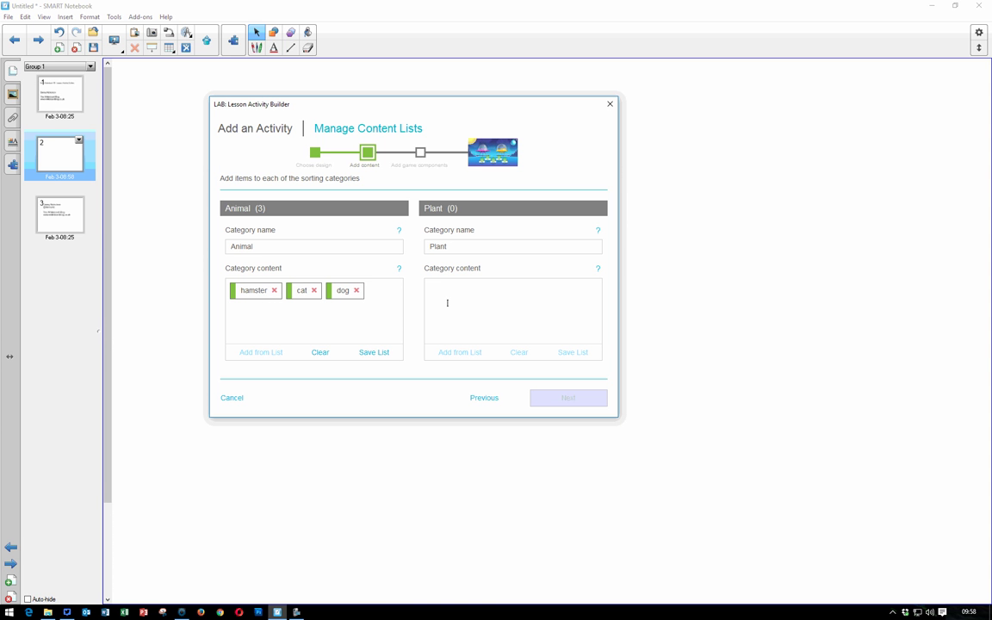
{"action": "type", "text": "daisy"}
{"action": "key", "text": "Return"}
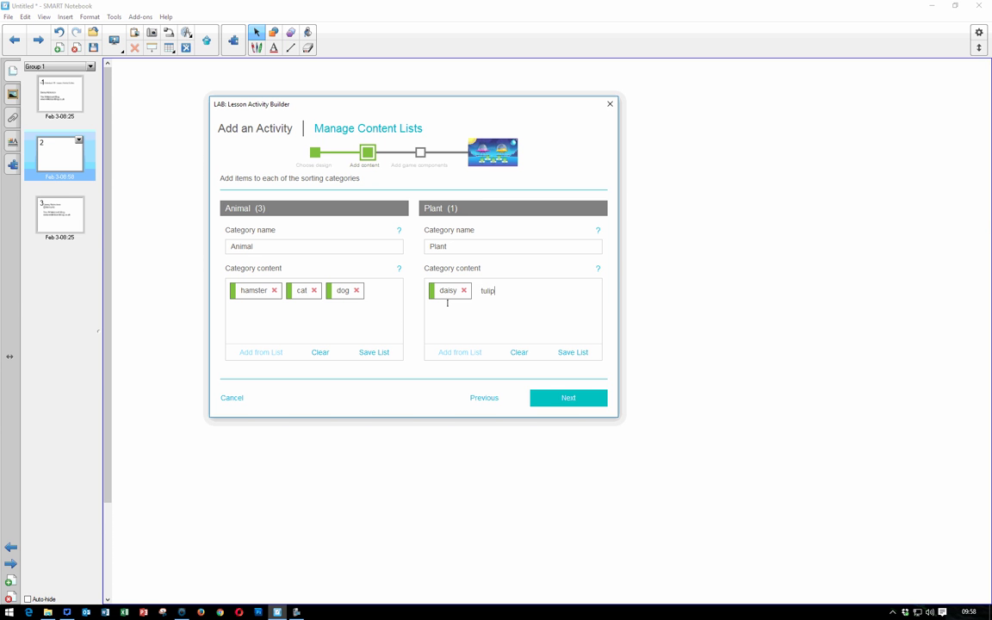
{"action": "type", "text": "tulip"}
{"action": "key", "text": "Return"}
{"action": "type", "text": "oak tree"}
{"action": "key", "text": "Return"}
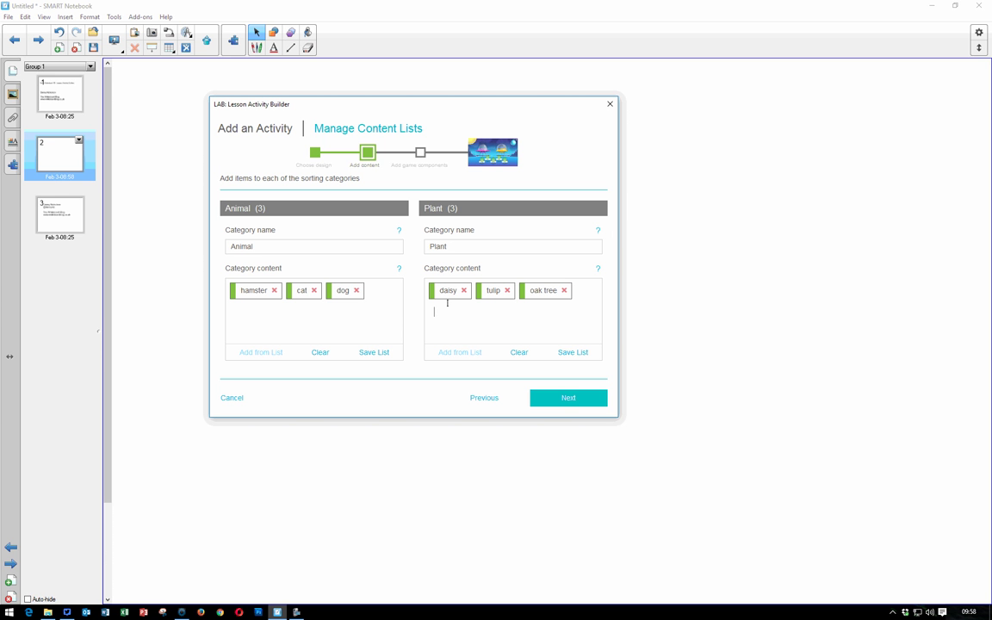
{"action": "left_click", "coordinate": [575, 400]}
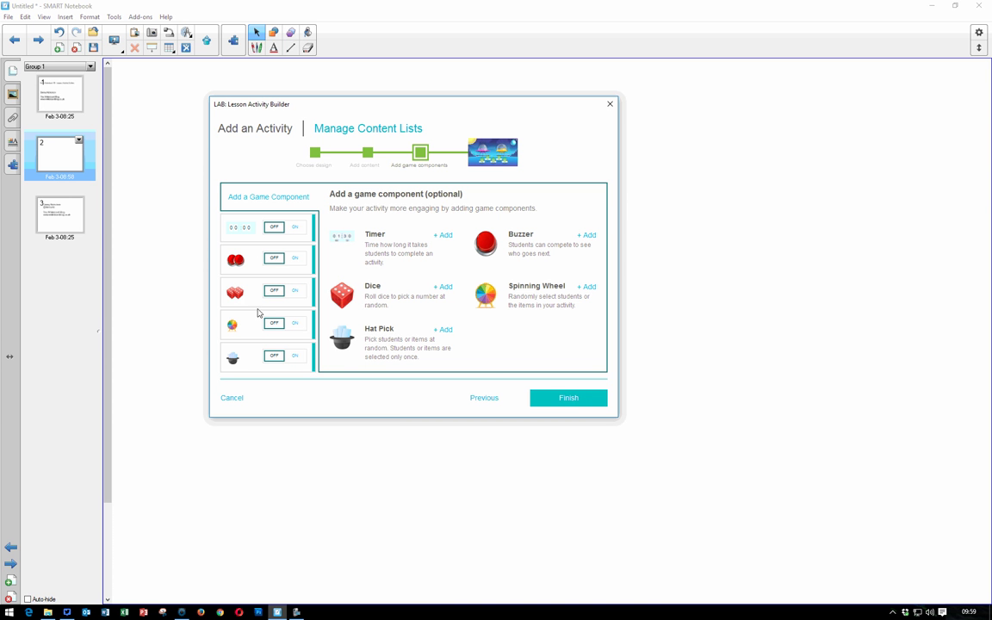
{"action": "left_click", "coordinate": [569, 401]}
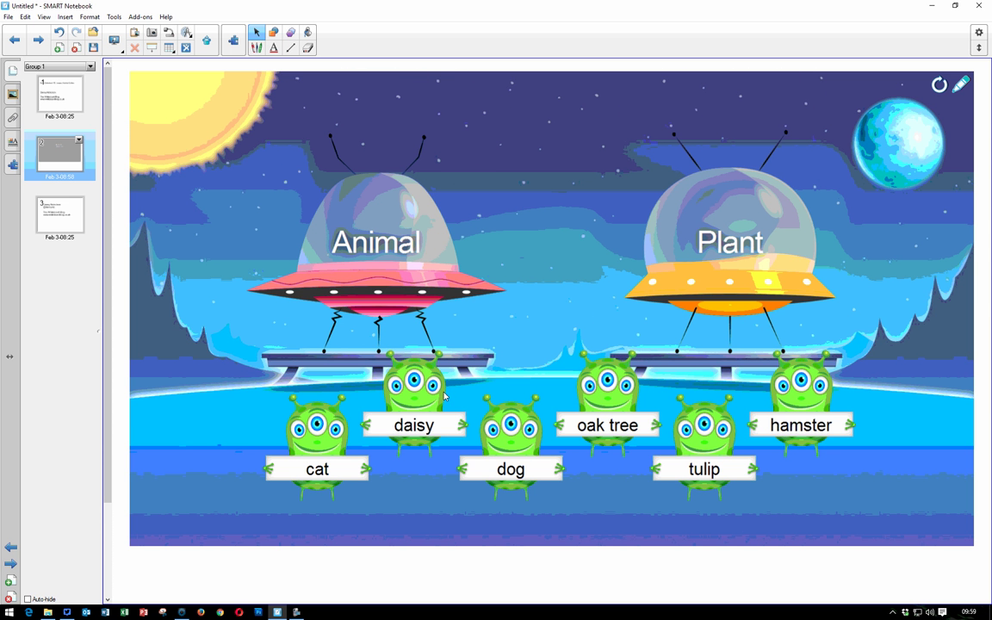
- Test the sorting activity: try cat on Plant, then sort cat, hamster and dog into Animal and daisy, oak tree and tulip into Plant
{"action": "left_click_drag", "start_coordinate": [316, 403], "coordinate": [730, 180]}
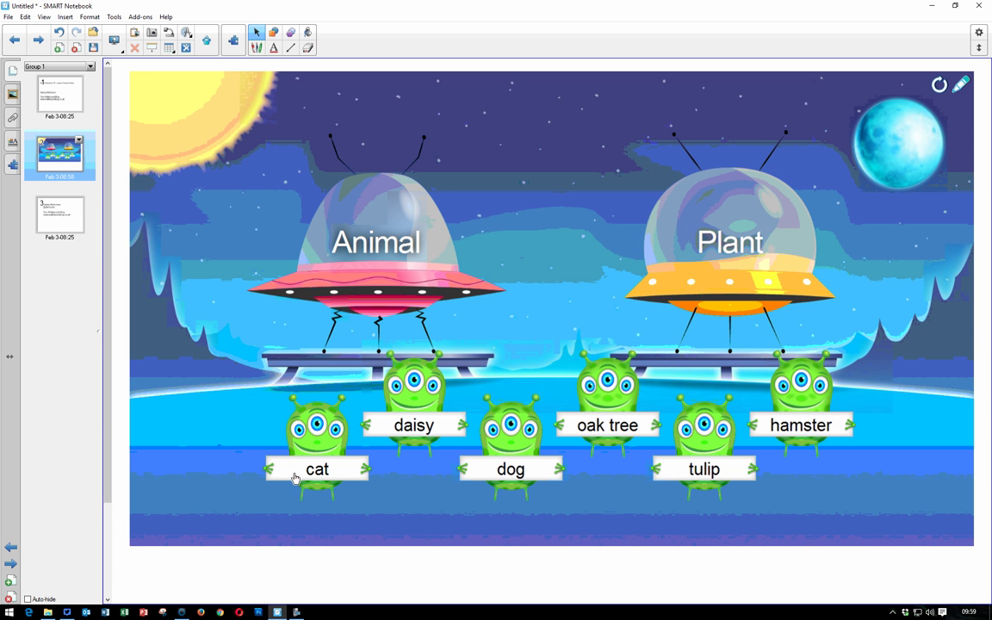
{"action": "left_click_drag", "start_coordinate": [276, 415], "coordinate": [370, 253]}
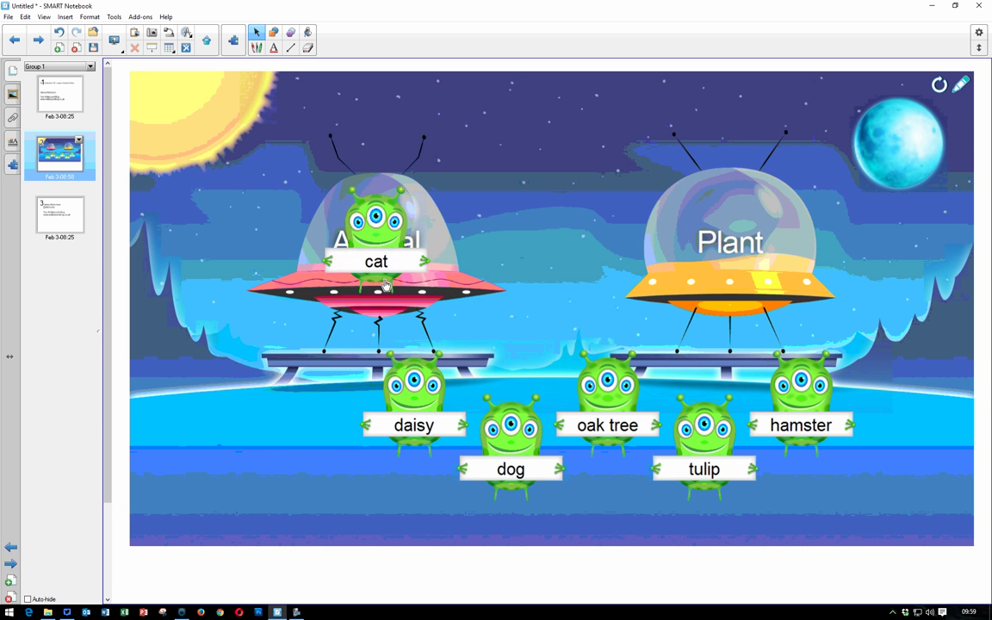
{"action": "left_click_drag", "start_coordinate": [439, 394], "coordinate": [742, 221]}
{"action": "left_click_drag", "start_coordinate": [805, 408], "coordinate": [374, 233]}
{"action": "left_click_drag", "start_coordinate": [615, 387], "coordinate": [706, 265]}
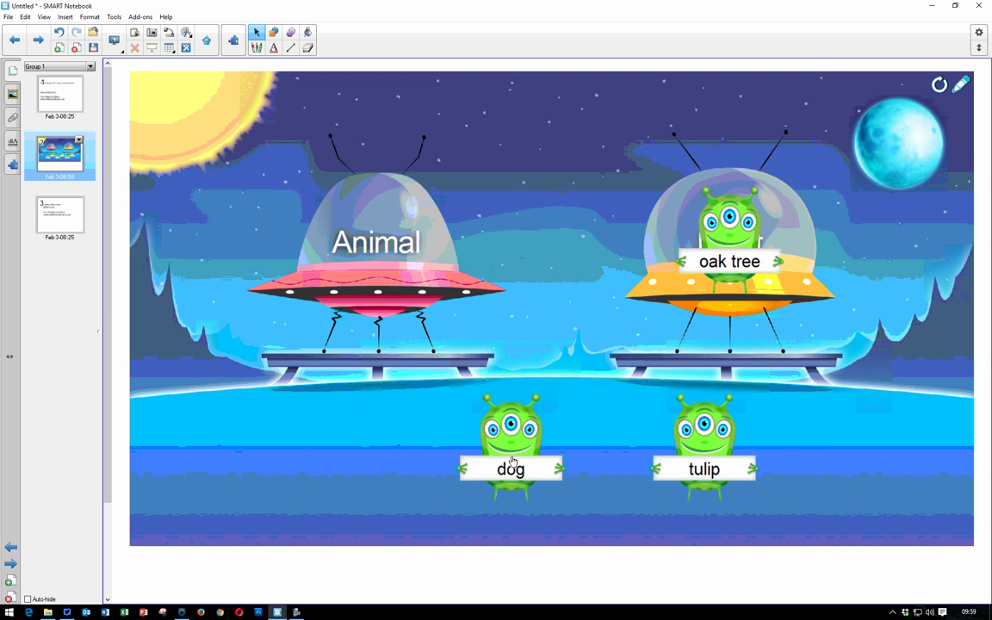
{"action": "left_click_drag", "start_coordinate": [511, 430], "coordinate": [383, 227]}
{"action": "left_click_drag", "start_coordinate": [689, 445], "coordinate": [702, 267]}
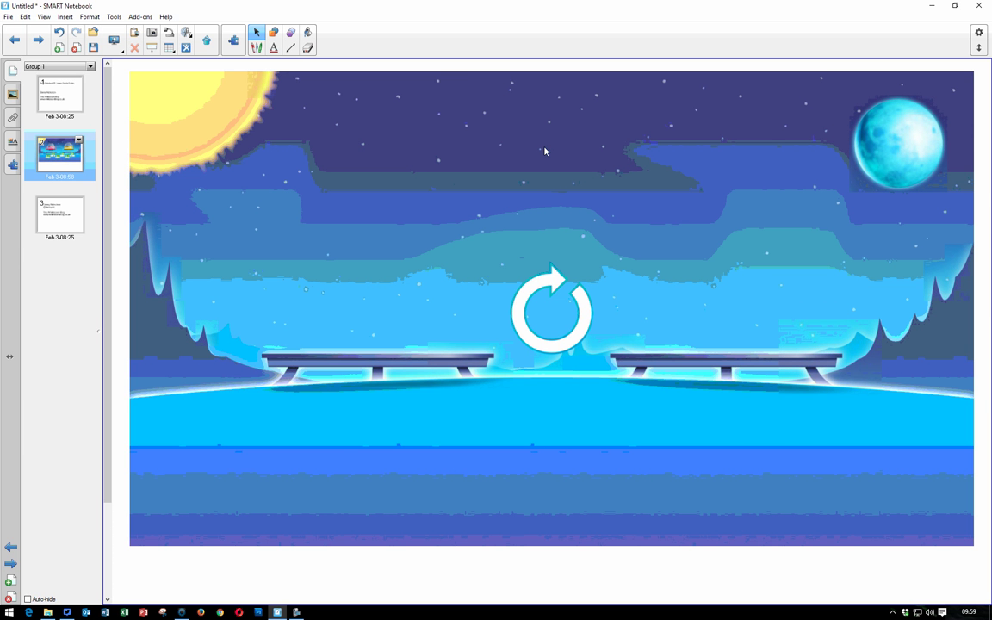
- Restart the sorting activity, then open its design settings and save and close them
{"action": "left_click", "coordinate": [557, 304]}
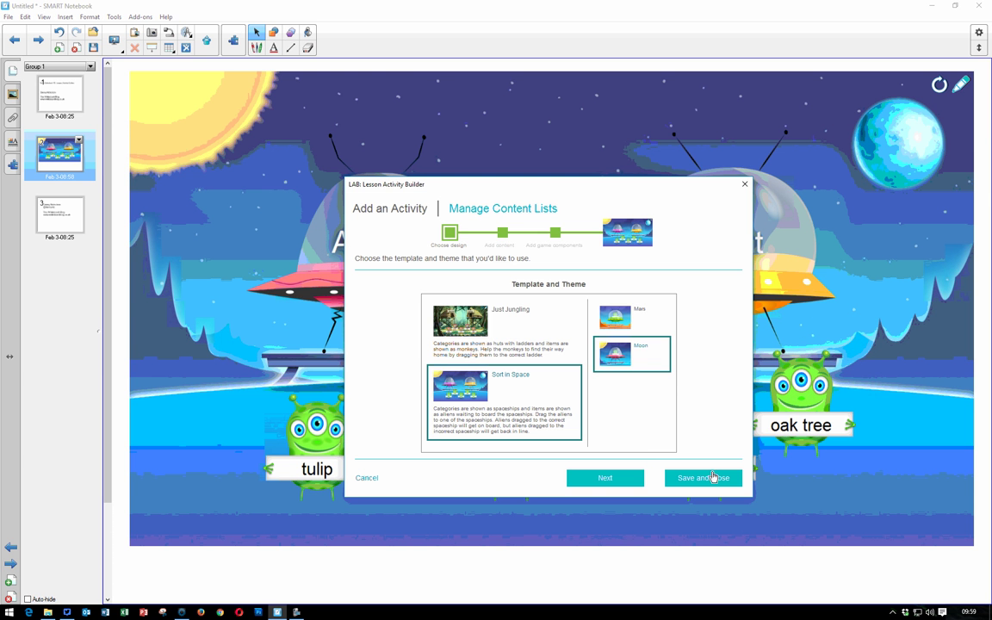
{"action": "left_click", "coordinate": [713, 481]}
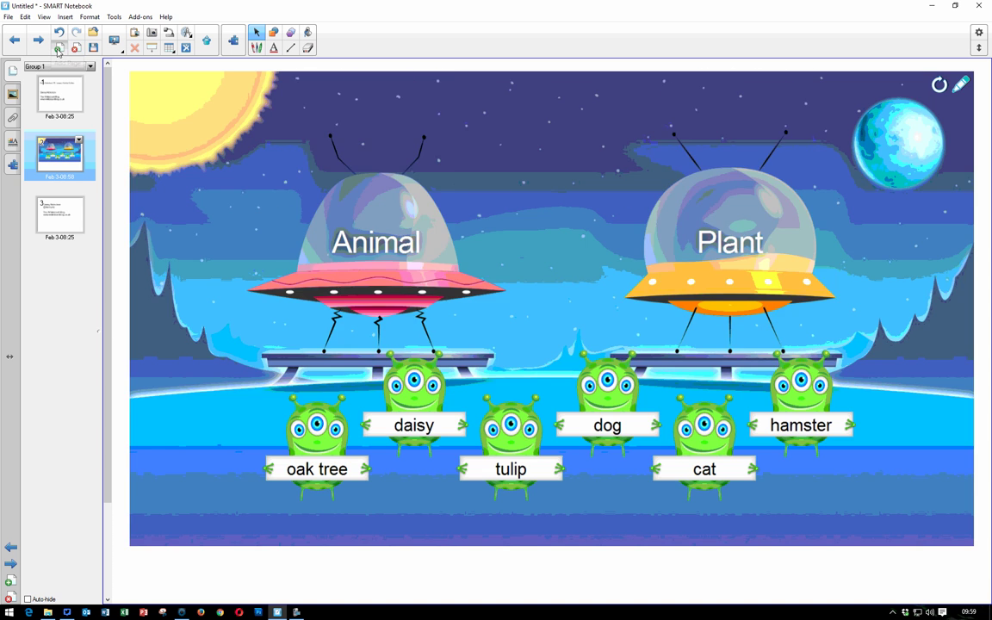
- Insert a new page after page 2 and start a Rank Order activity on it with the Sink or Float template
{"action": "left_click", "coordinate": [57, 49]}
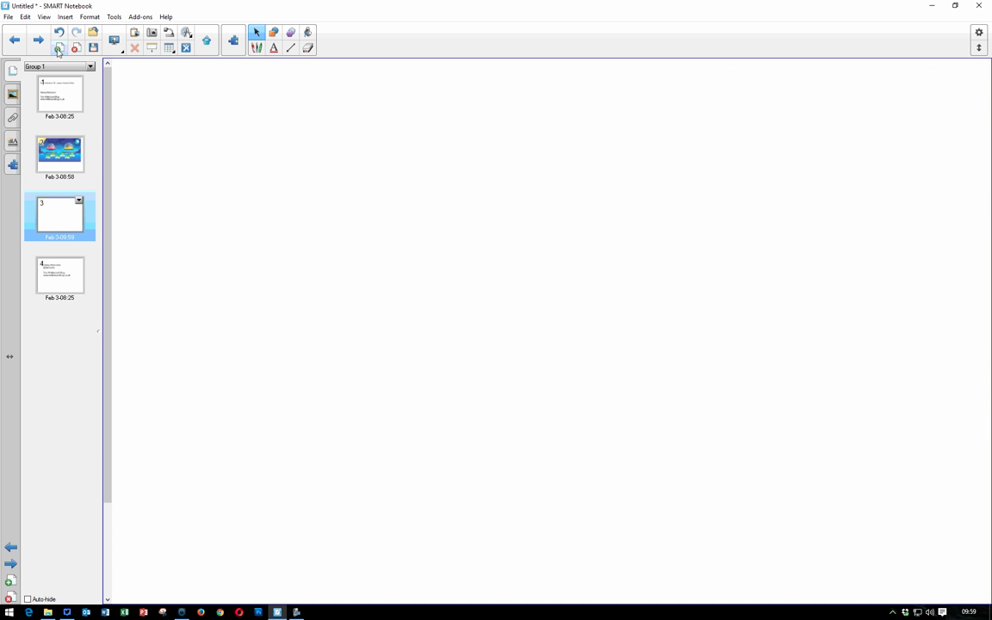
{"action": "left_click", "coordinate": [207, 41]}
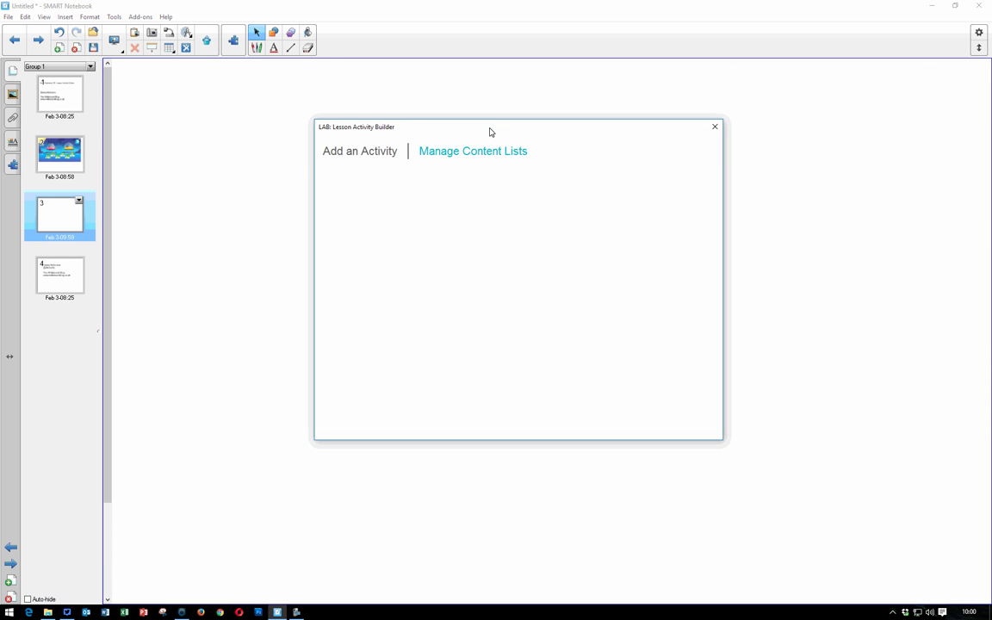
{"action": "left_click_drag", "start_coordinate": [711, 238], "coordinate": [707, 292]}
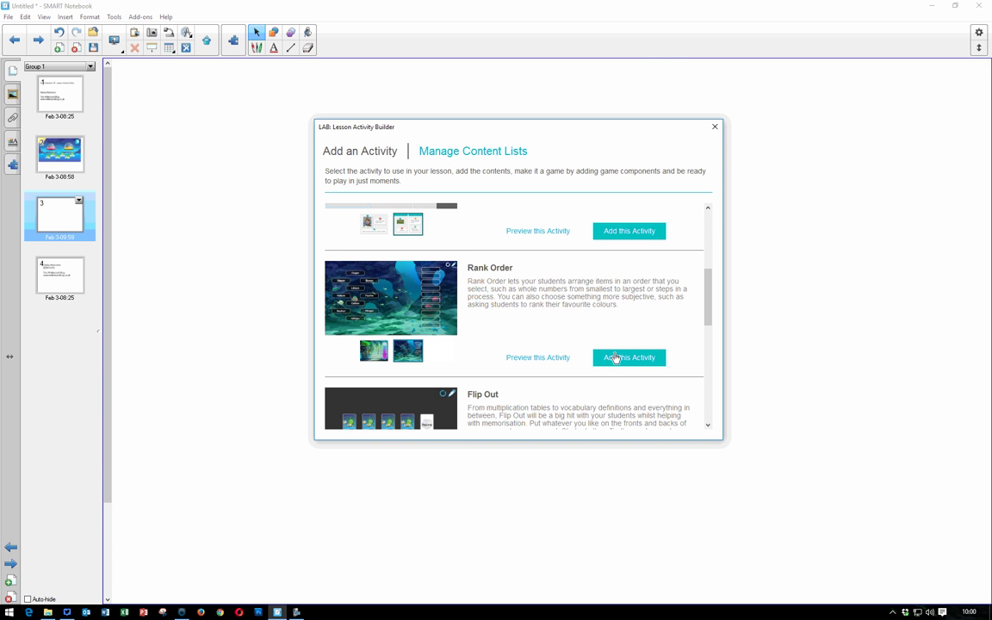
{"action": "left_click", "coordinate": [626, 358]}
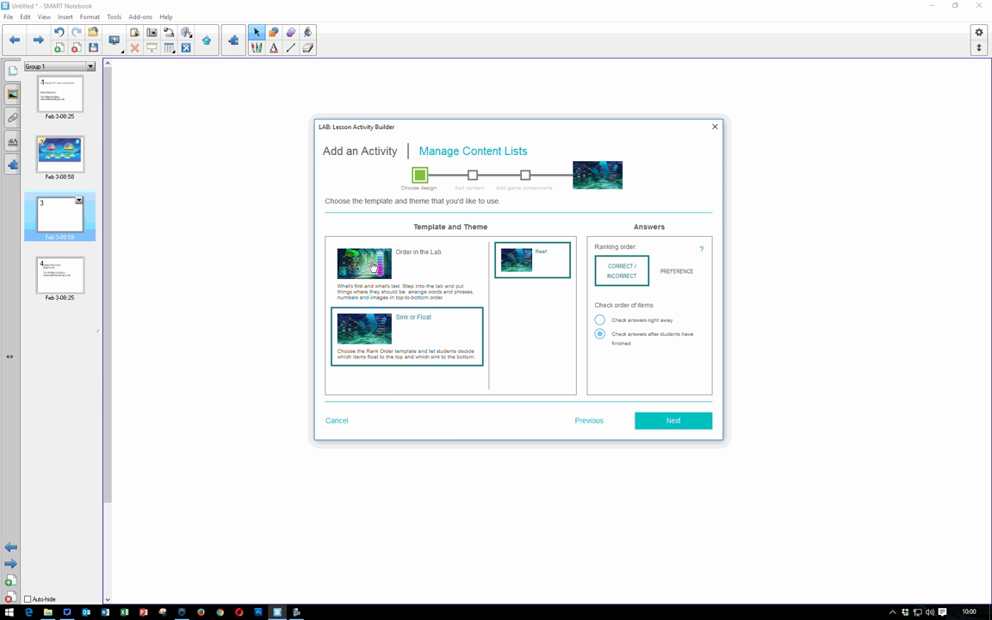
{"action": "left_click", "coordinate": [373, 267]}
{"action": "left_click", "coordinate": [382, 323]}
{"action": "left_click", "coordinate": [677, 424]}
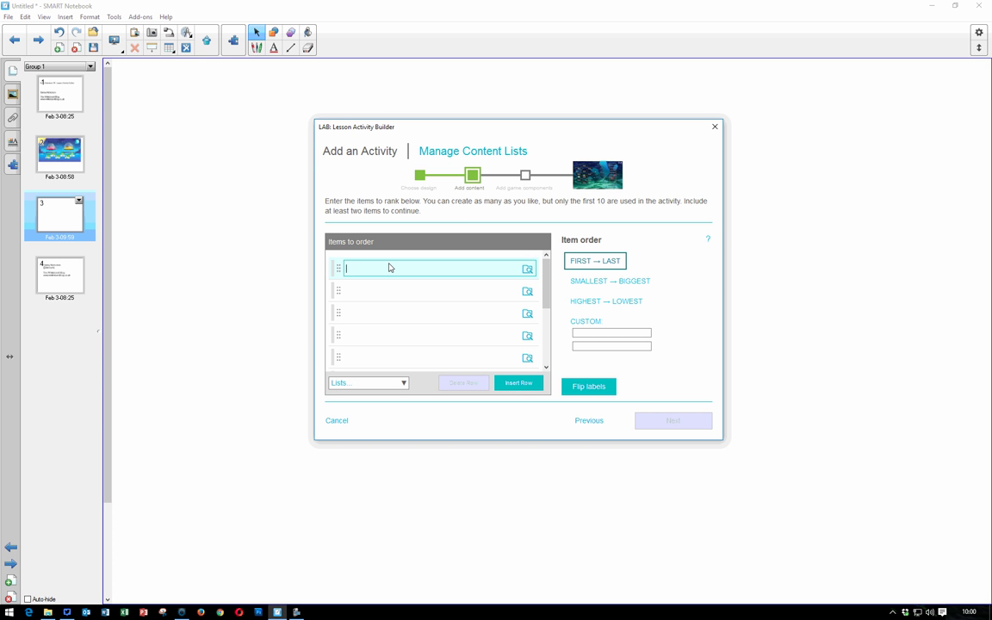
- Enter the items to rank in the order 5p, 10p, 20p, 50p and £1
{"action": "type", "text": "5p"}
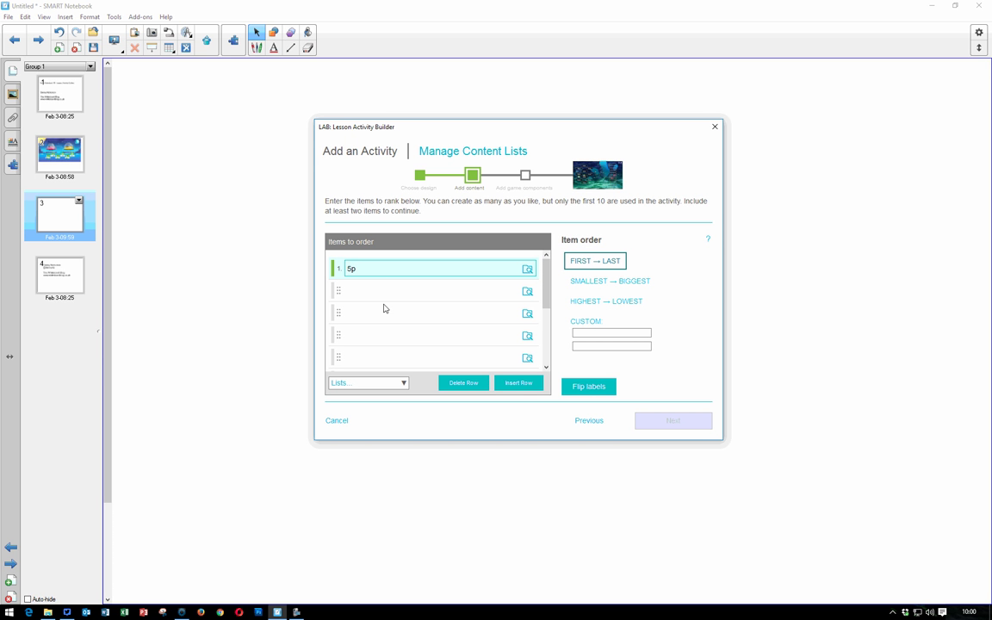
{"action": "left_click", "coordinate": [381, 291]}
{"action": "type", "text": "10p"}
{"action": "left_click", "coordinate": [370, 319]}
{"action": "type", "text": "2"}
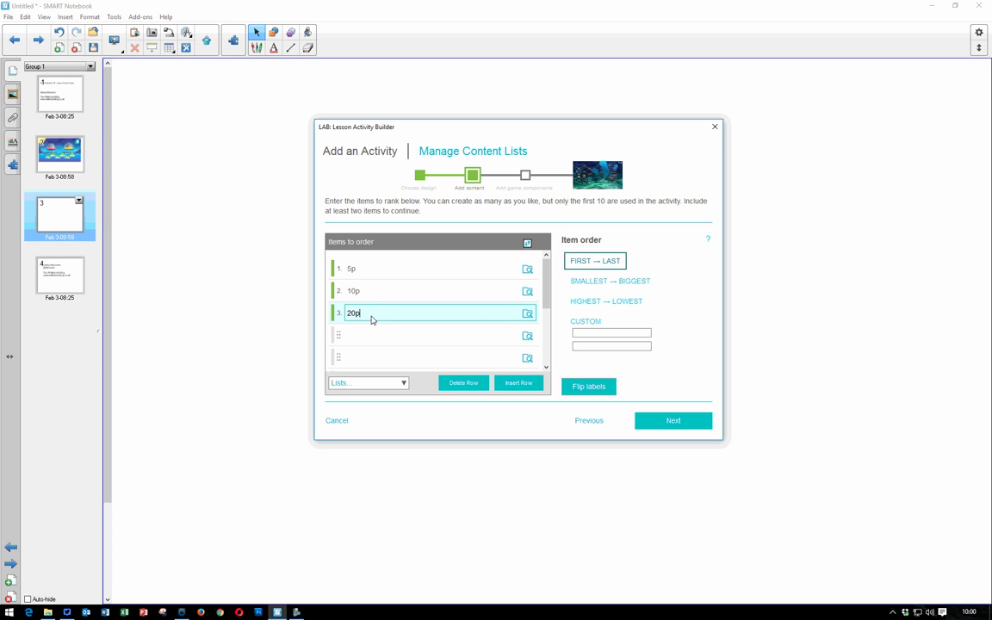
{"action": "type", "text": "0p"}
{"action": "left_click", "coordinate": [360, 336]}
{"action": "type", "text": "50"}
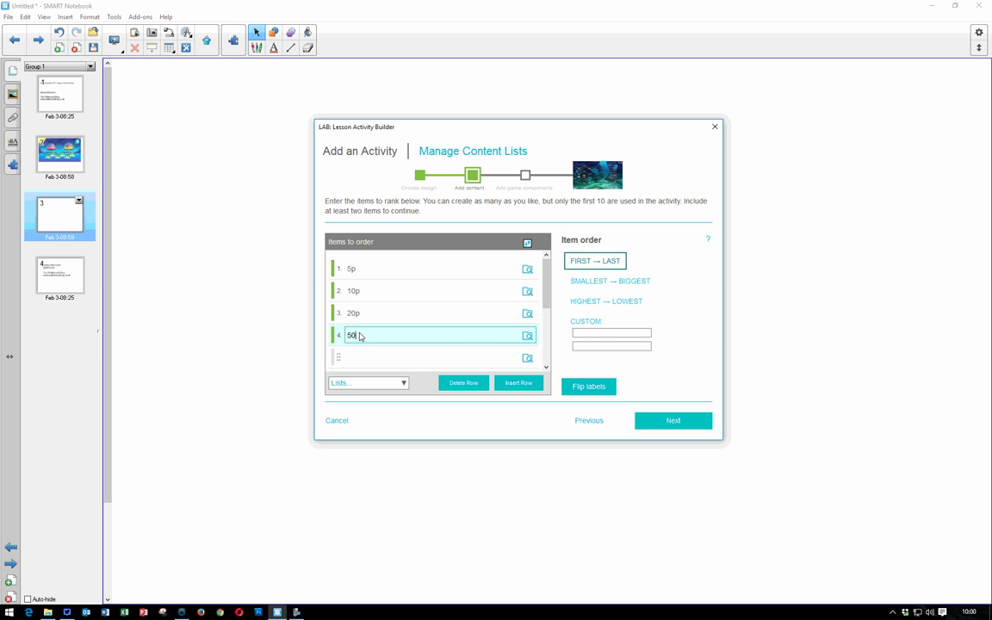
{"action": "type", "text": "p"}
{"action": "left_click", "coordinate": [358, 354]}
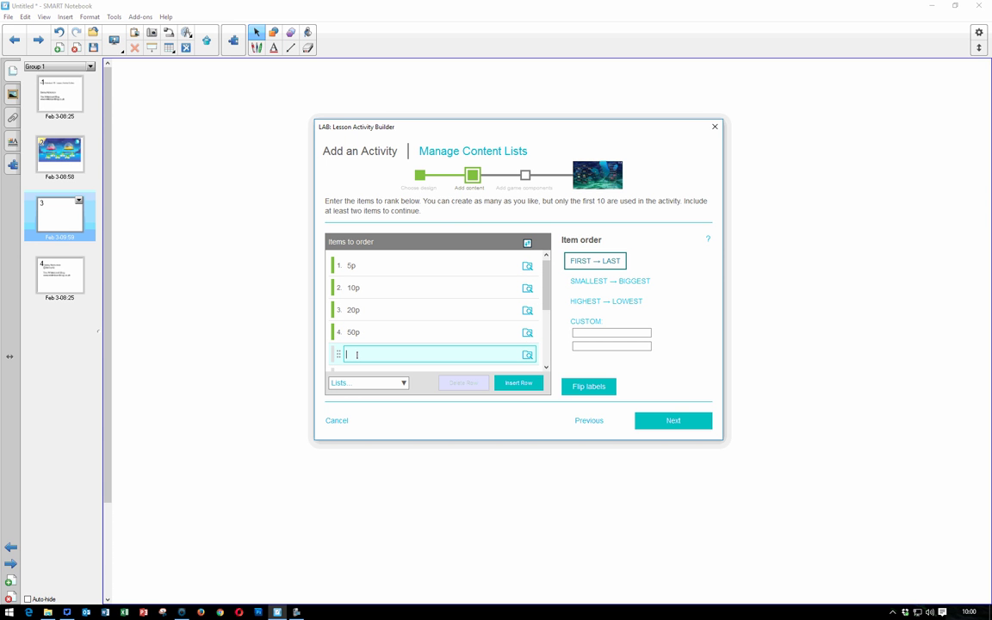
{"action": "type", "text": "£1"}
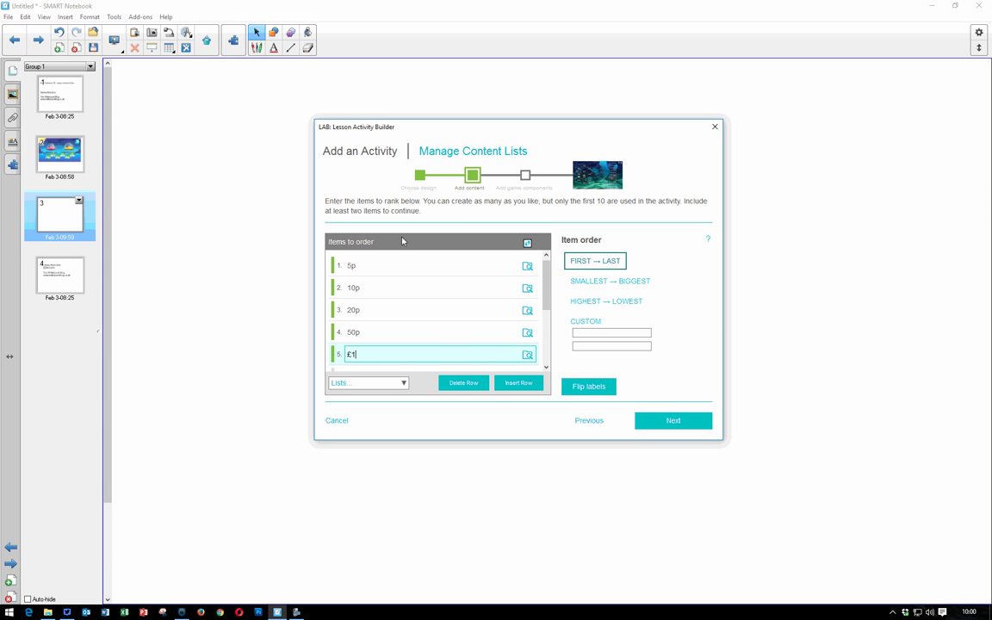
- Set the item order to smallest to biggest and finish the ranking activity without game components
{"action": "left_click", "coordinate": [613, 285]}
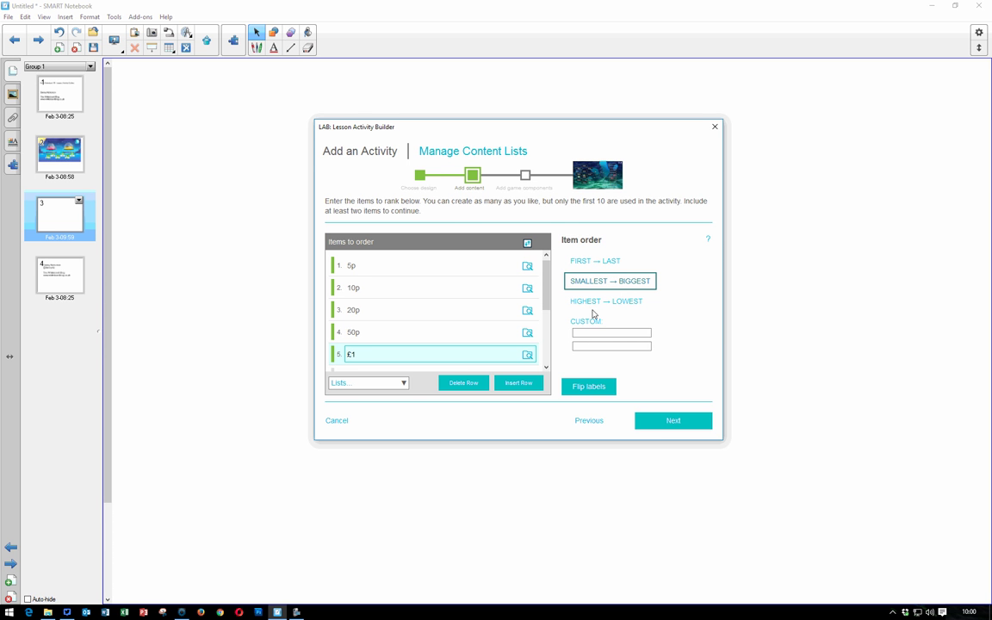
{"action": "left_click", "coordinate": [674, 422]}
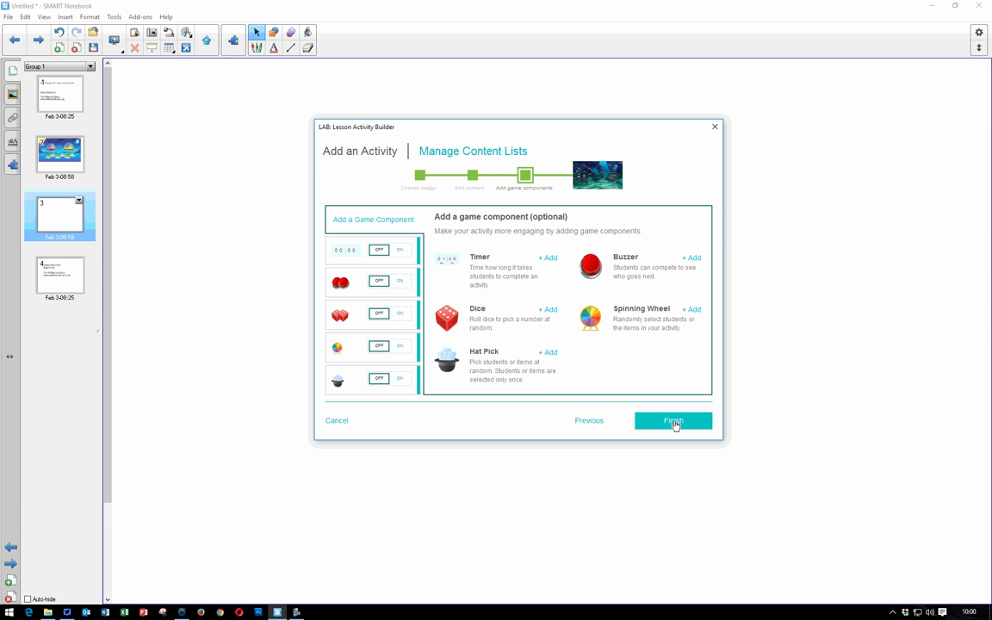
{"action": "left_click", "coordinate": [675, 422]}
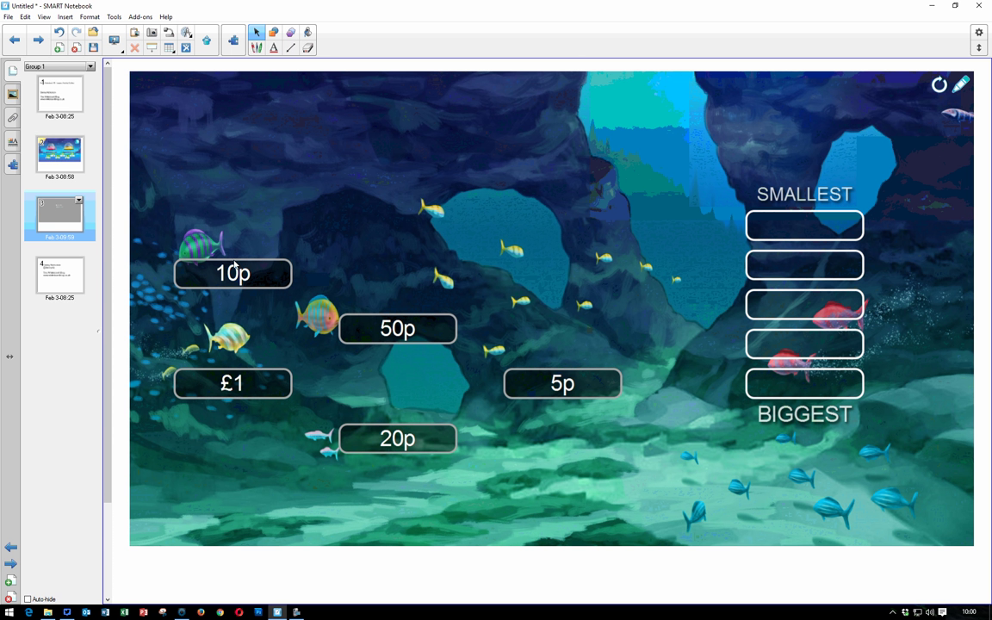
- Rank the coins from smallest to biggest as 5p, 10p, 50p, 20p and £1, and check the ranking
{"action": "left_click_drag", "start_coordinate": [551, 385], "coordinate": [801, 224]}
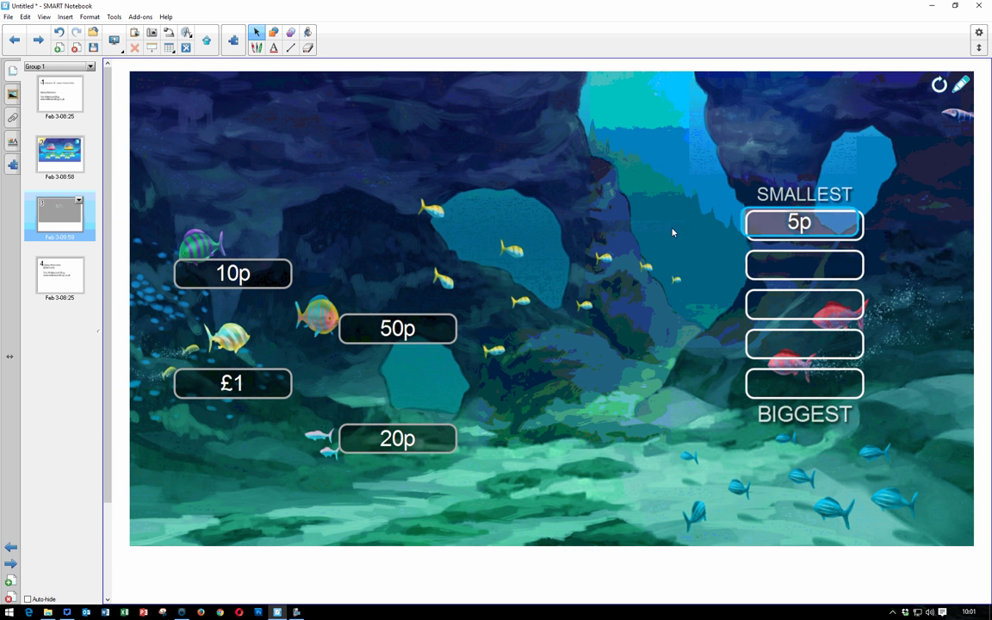
{"action": "left_click_drag", "start_coordinate": [215, 274], "coordinate": [786, 254]}
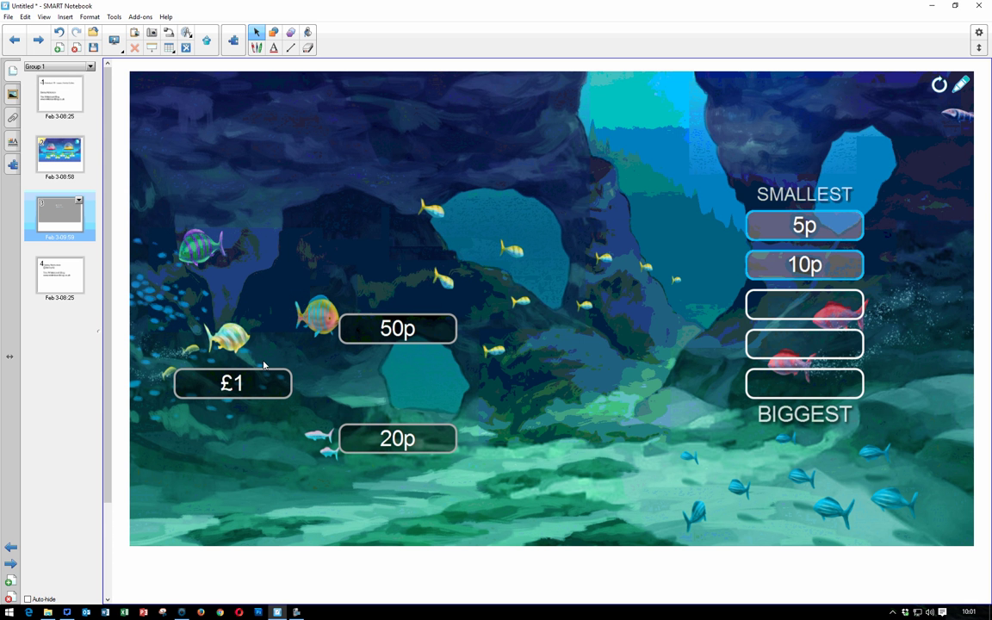
{"action": "left_click_drag", "start_coordinate": [398, 328], "coordinate": [786, 332]}
{"action": "left_click_drag", "start_coordinate": [397, 439], "coordinate": [801, 345]}
{"action": "left_click_drag", "start_coordinate": [274, 391], "coordinate": [817, 385]}
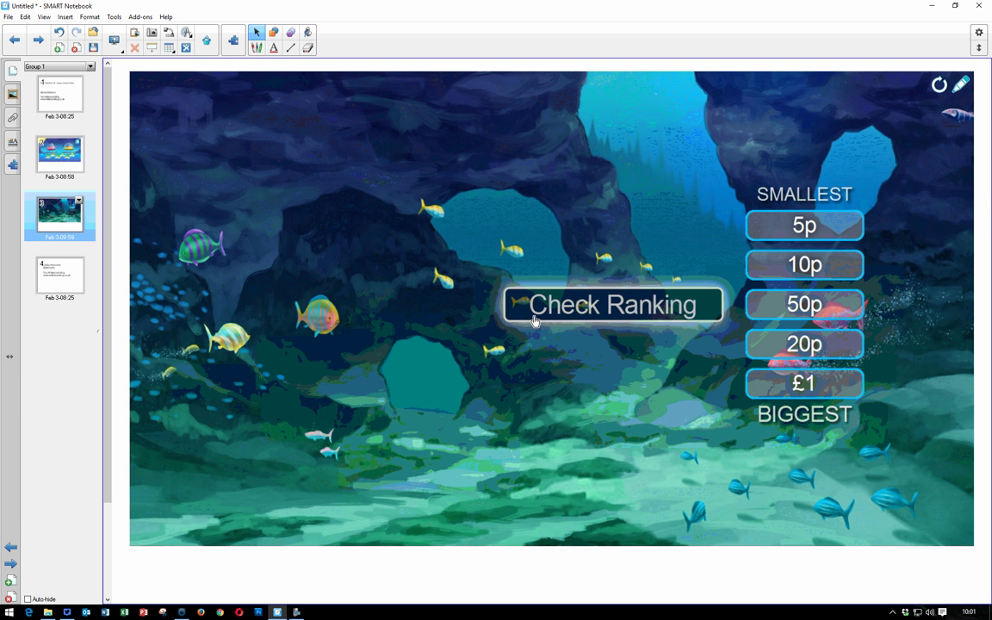
{"action": "left_click", "coordinate": [607, 307]}
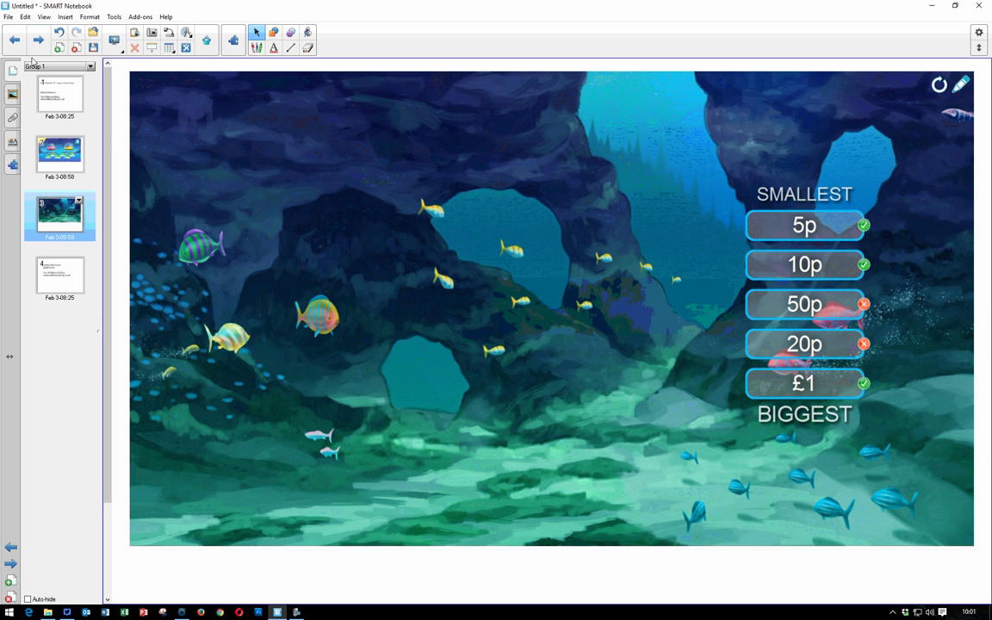
- Insert a new page after page 3 and start adding a Shout It Out! activity to it
{"action": "left_click", "coordinate": [114, 40]}
{"action": "left_click", "coordinate": [206, 40]}
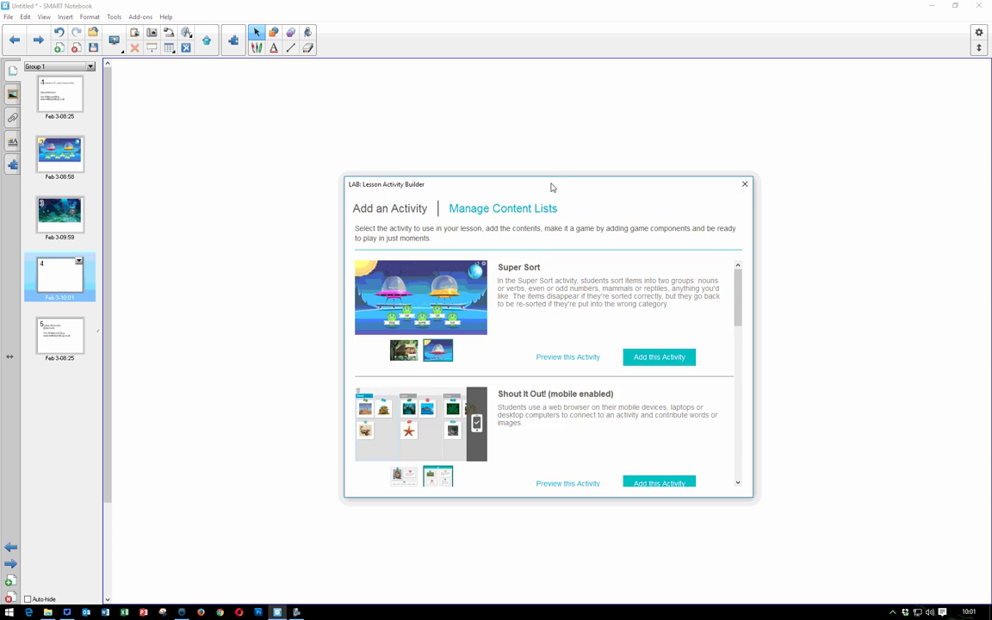
{"action": "scroll", "coordinate": [486, 236], "scroll_direction": "down", "scroll_amount": 1}
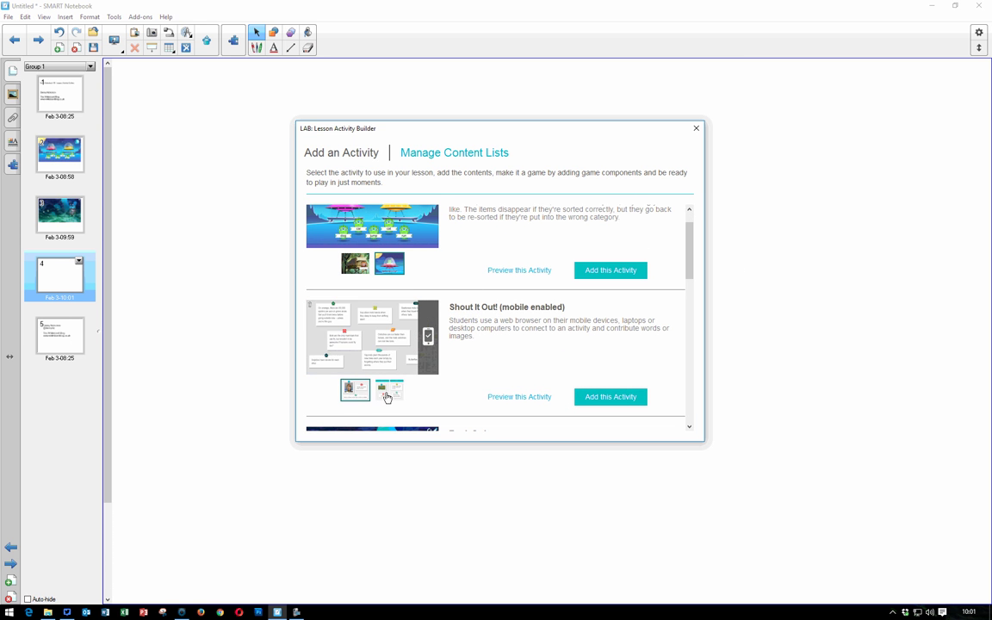
{"action": "left_click", "coordinate": [610, 397]}
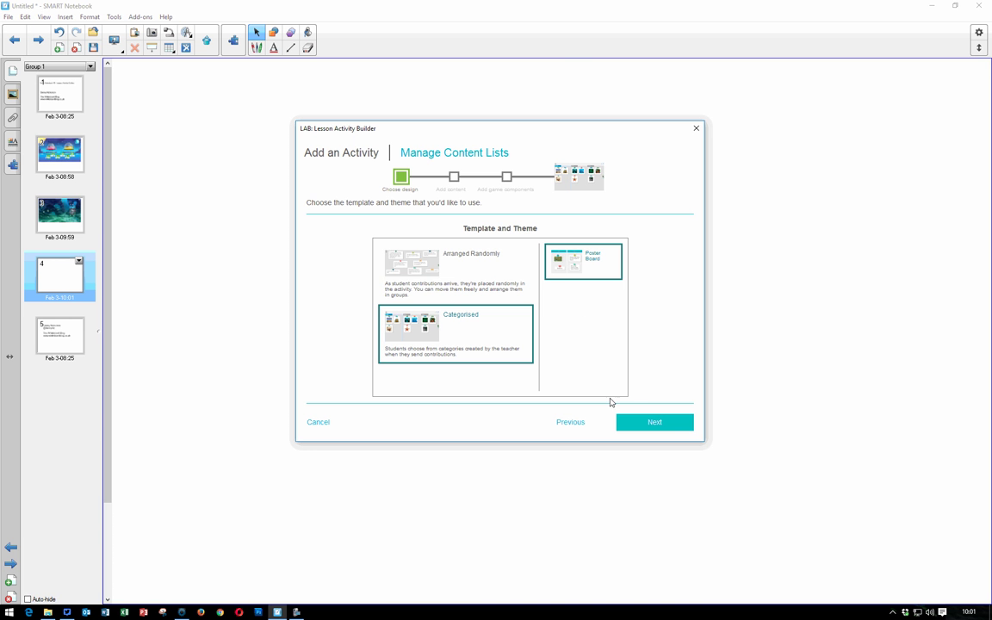
- Compare the Categorised and Arranged Randomly templates, and choose Arranged Randomly with the Poster Board theme
{"action": "left_click", "coordinate": [411, 263]}
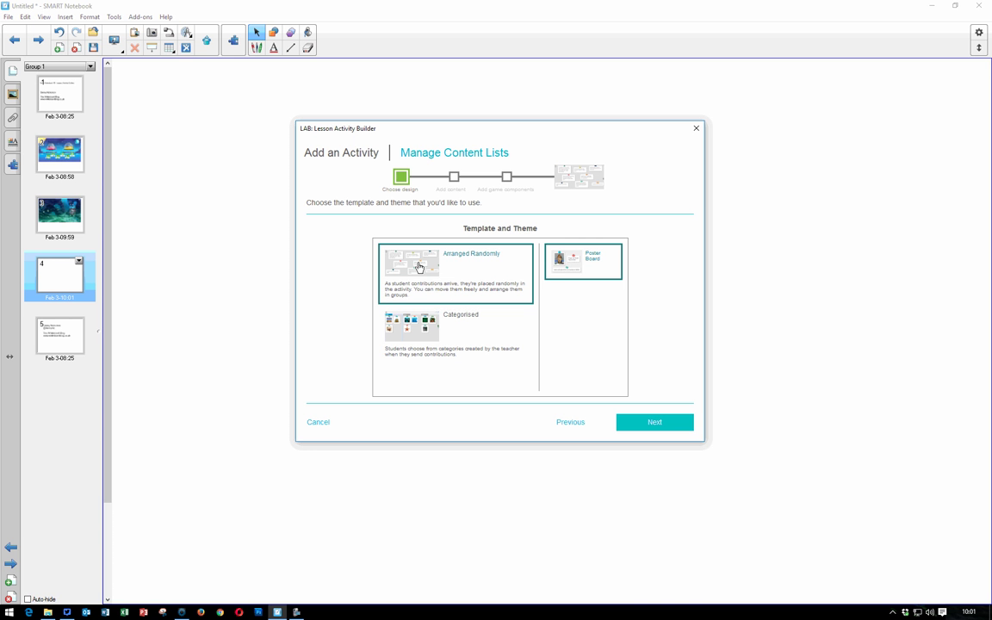
{"action": "left_click", "coordinate": [420, 333]}
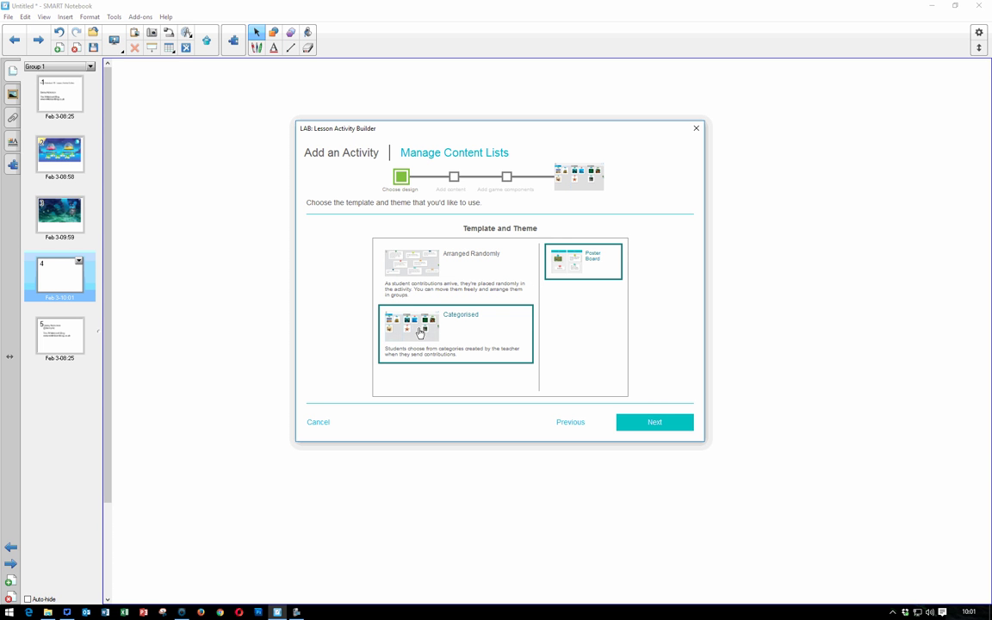
{"action": "left_click", "coordinate": [411, 267]}
{"action": "left_click", "coordinate": [659, 421]}
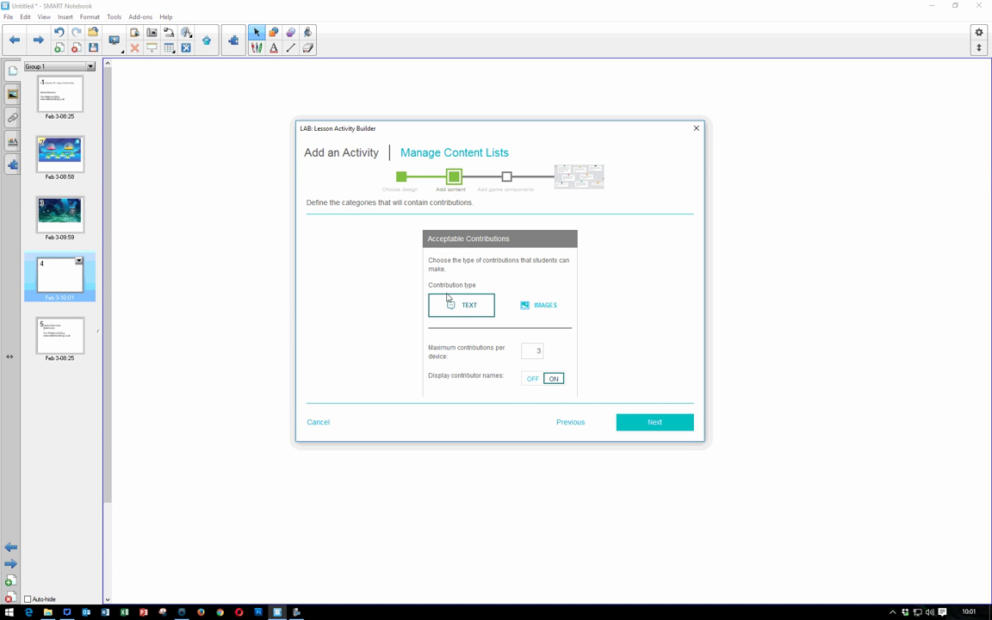
- Accept text contributions with 3 per device and contributor names on, start the activity, and show page 5
{"action": "left_click", "coordinate": [656, 422]}
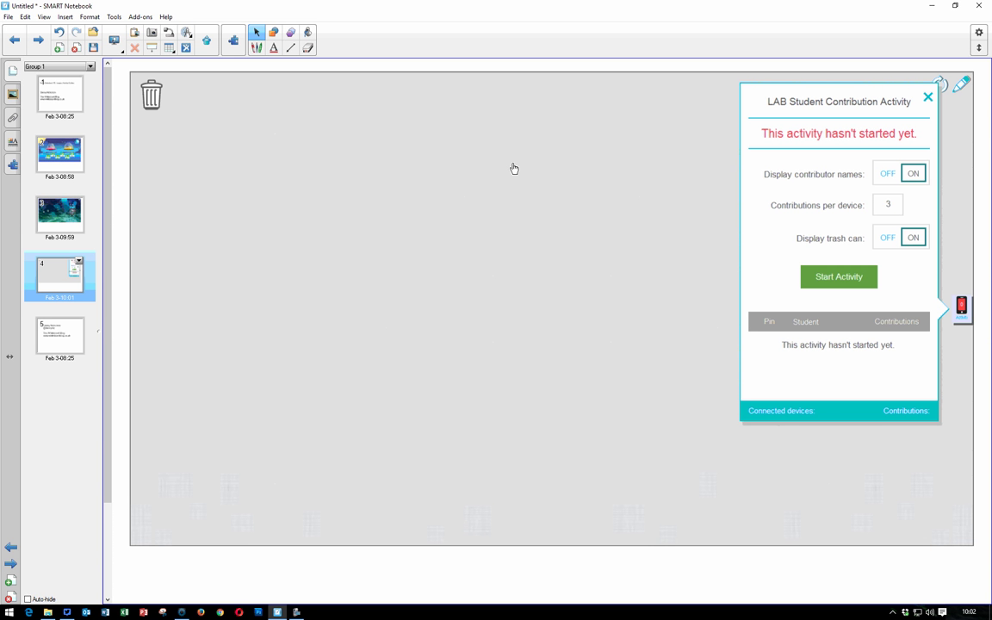
{"action": "left_click", "coordinate": [849, 279]}
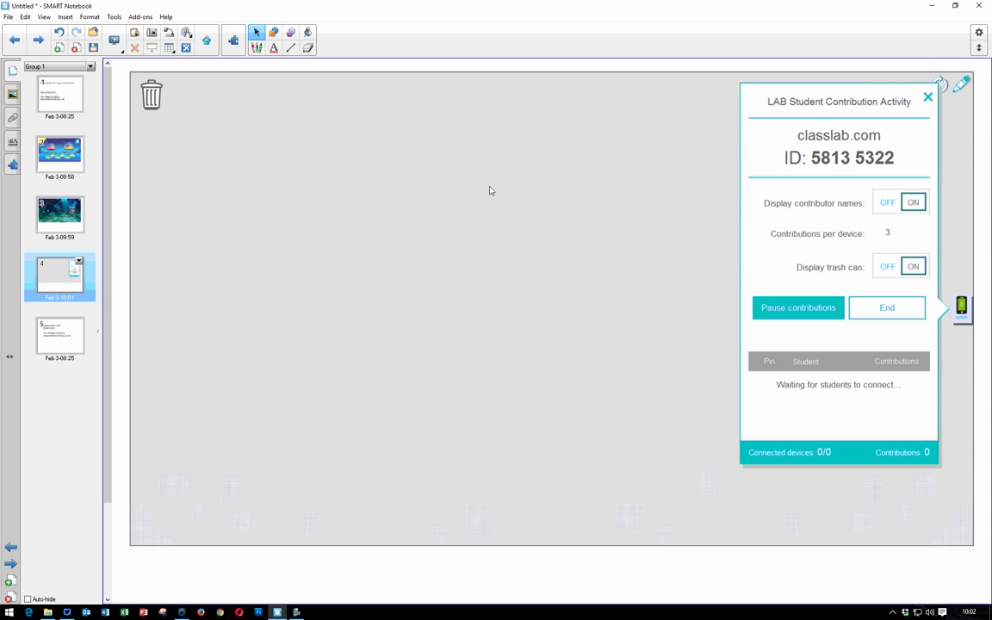
{"action": "left_click", "coordinate": [62, 334]}
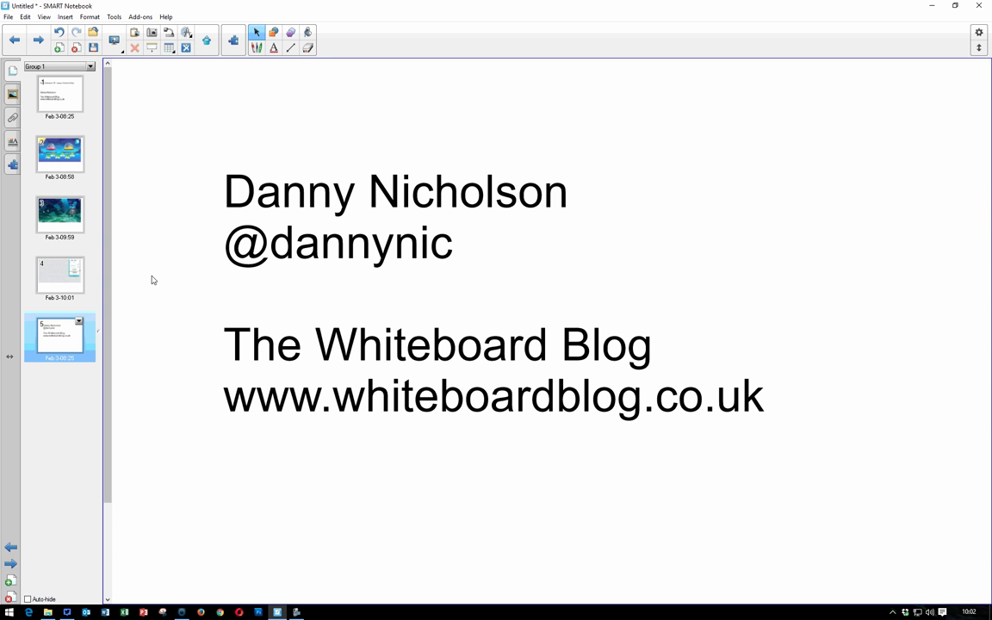